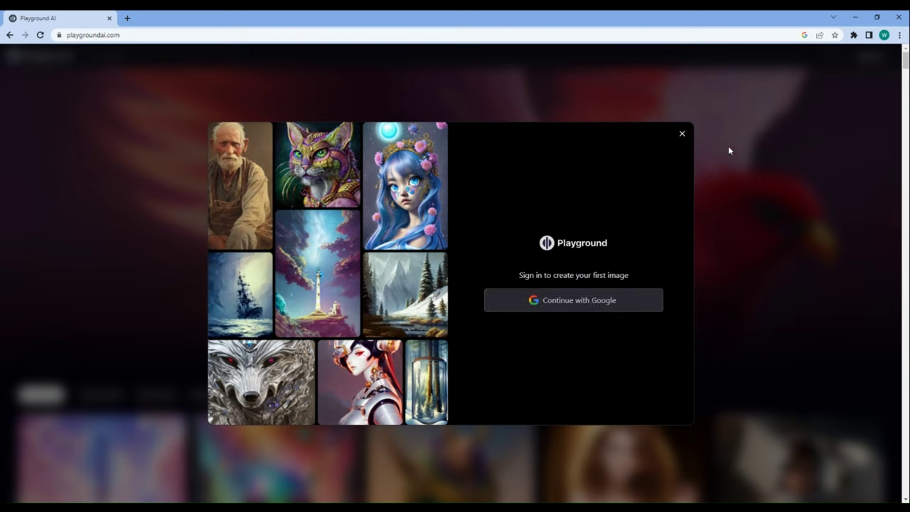
# Step: Sign in with Google and open the Board page with the prompt box ready for input
pyautogui.click(576, 307)
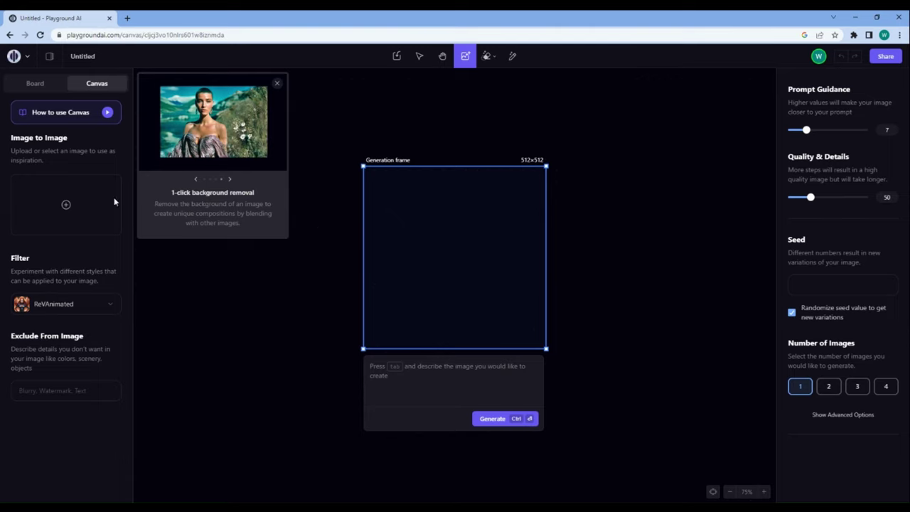
pyautogui.click(35, 85)
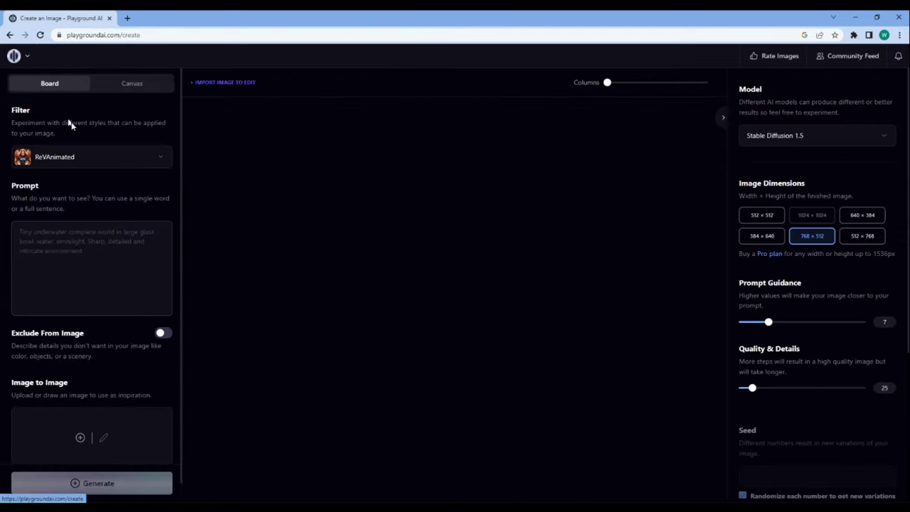
pyautogui.click(126, 232)
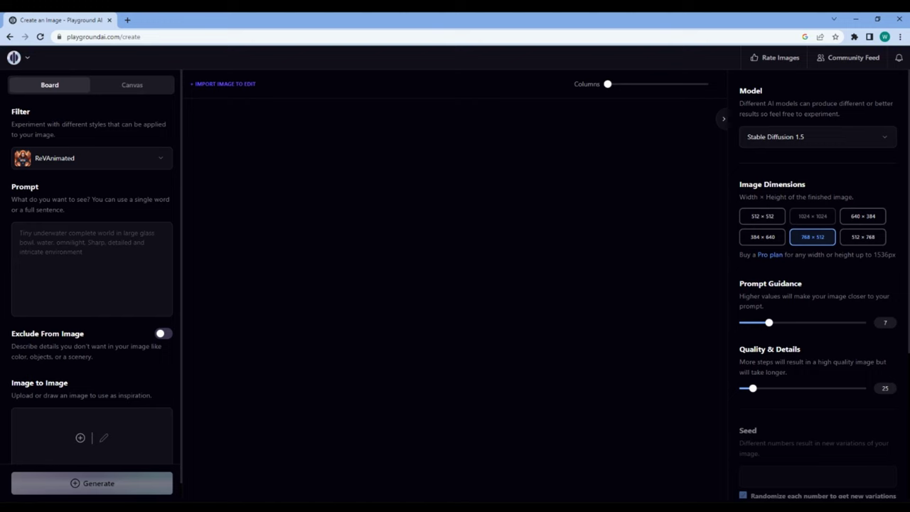
# Step: Review the style filters, keep ReVAnimated, and bring up paste options in the prompt box
pyautogui.click(94, 160)
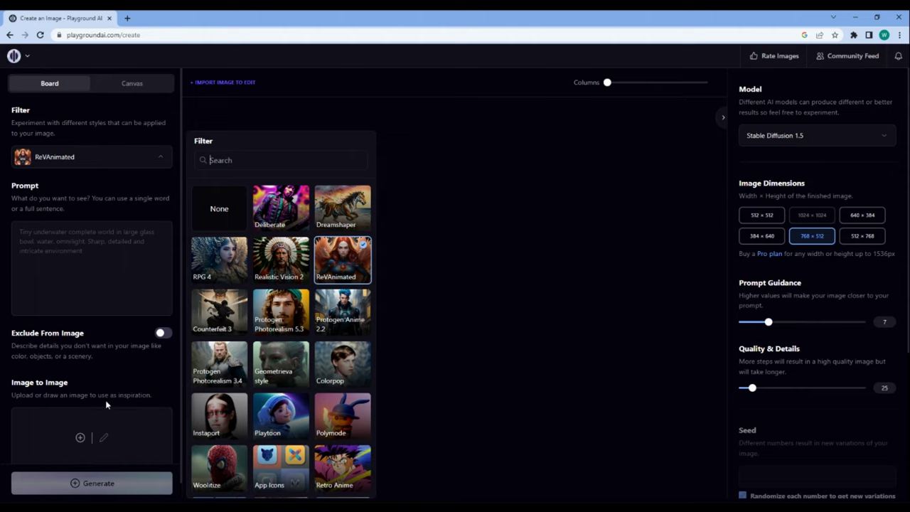
pyautogui.click(79, 256)
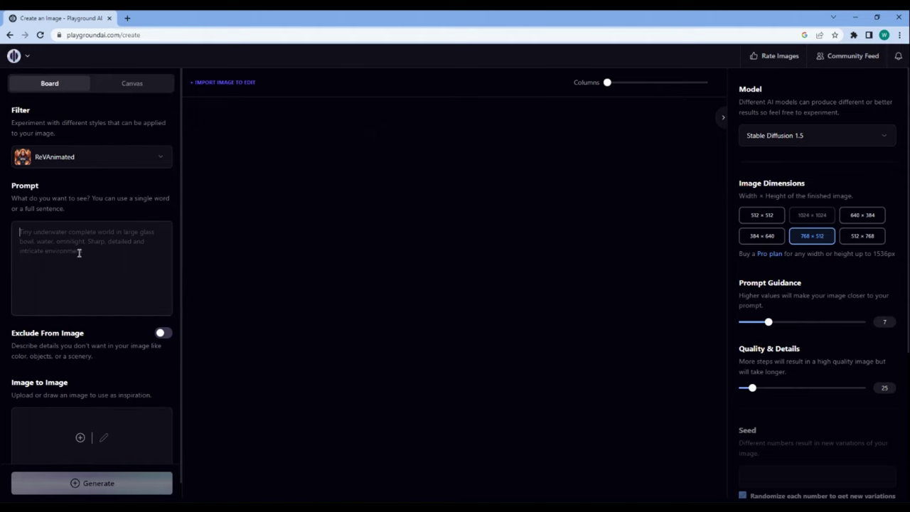
pyautogui.rightClick(80, 250)
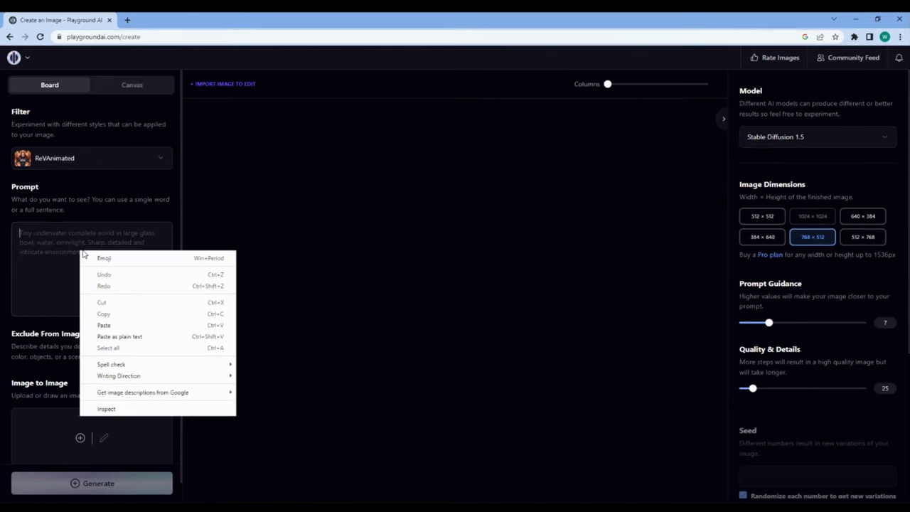
# Step: Paste the Giant of Chaos Pixar 3D prompt as plain text and generate four images
pyautogui.click(120, 335)
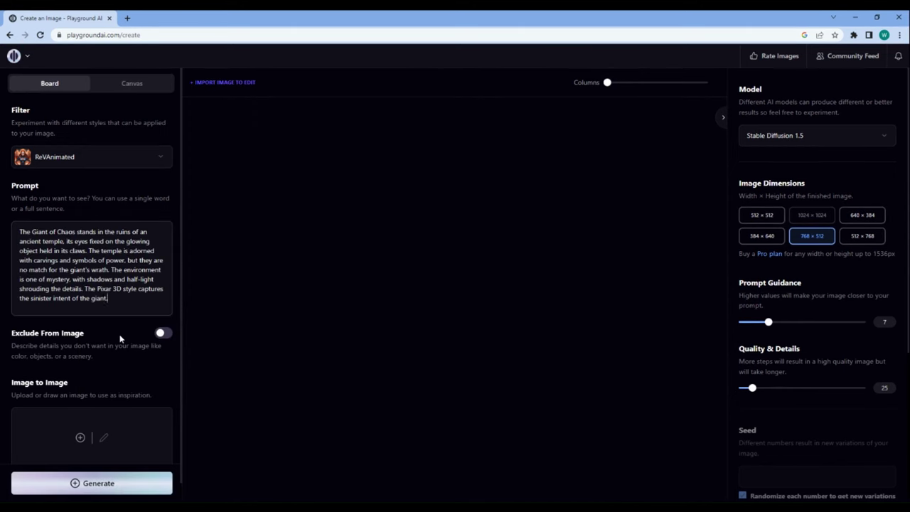
pyautogui.click(108, 485)
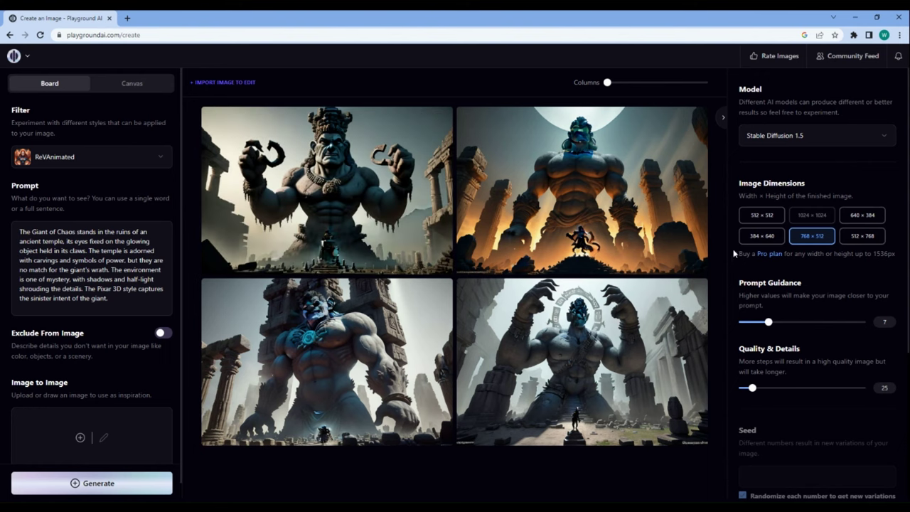
# Step: Set Number of Images to 1 and use the top-left giant image for image-to-image
pyautogui.scroll(-3, 759, 293)
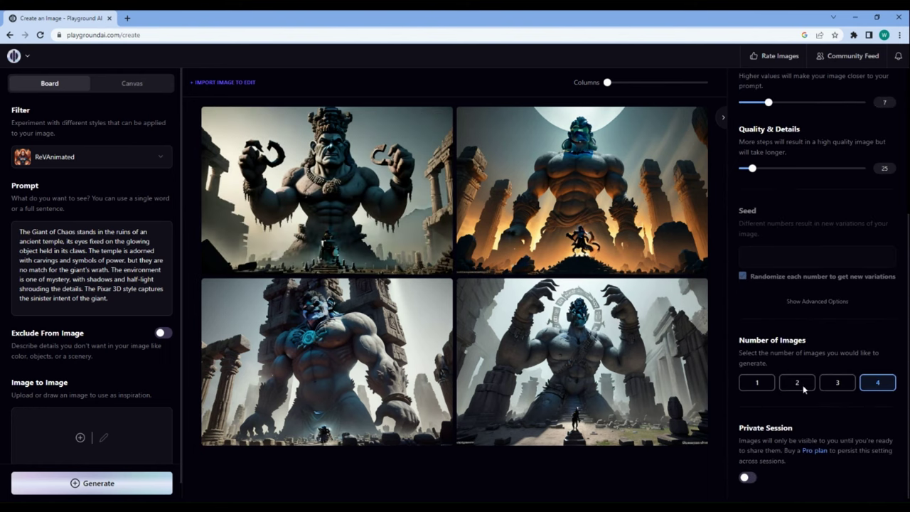
pyautogui.click(764, 388)
pyautogui.moveTo(326, 190)
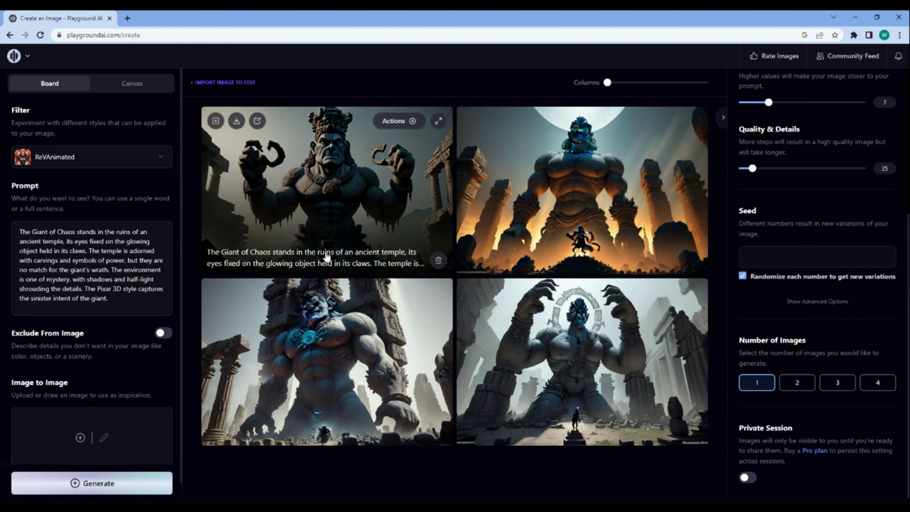
pyautogui.click(395, 121)
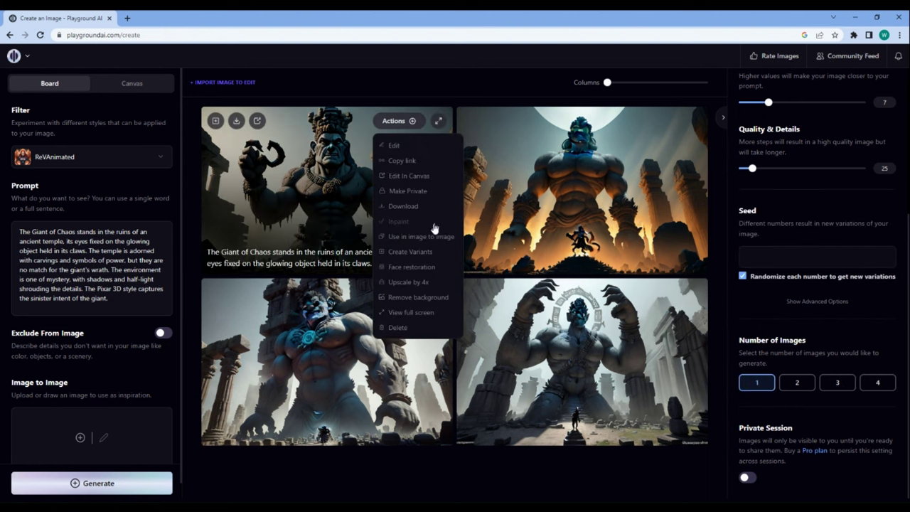
pyautogui.click(419, 253)
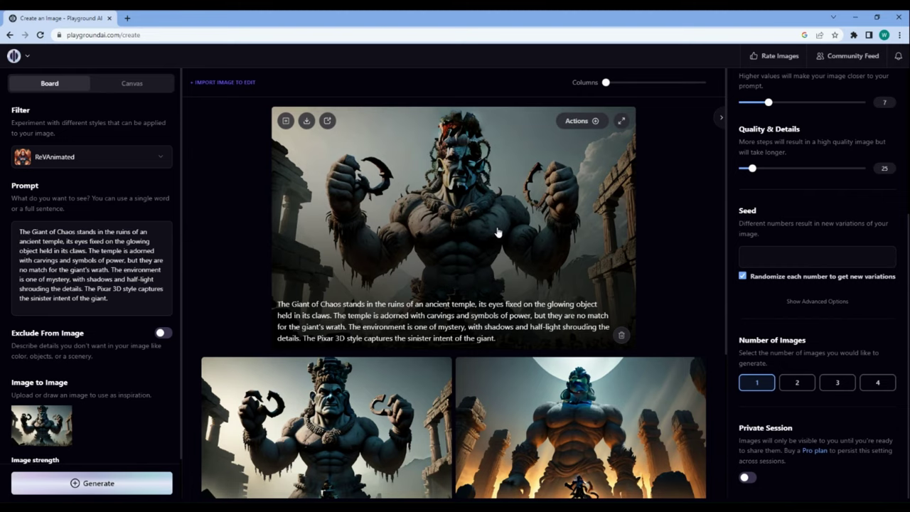
# Step: Download the new single Giant of Chaos variant from the top of the board
pyautogui.click(306, 122)
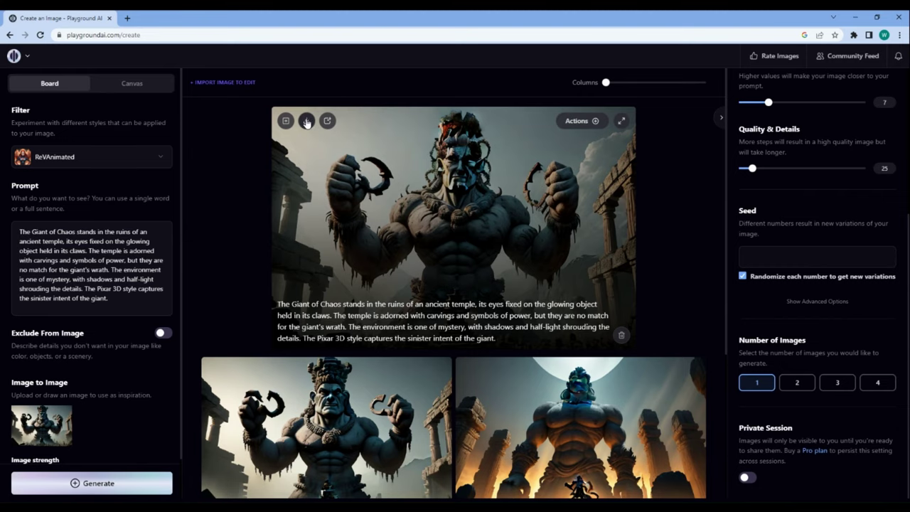